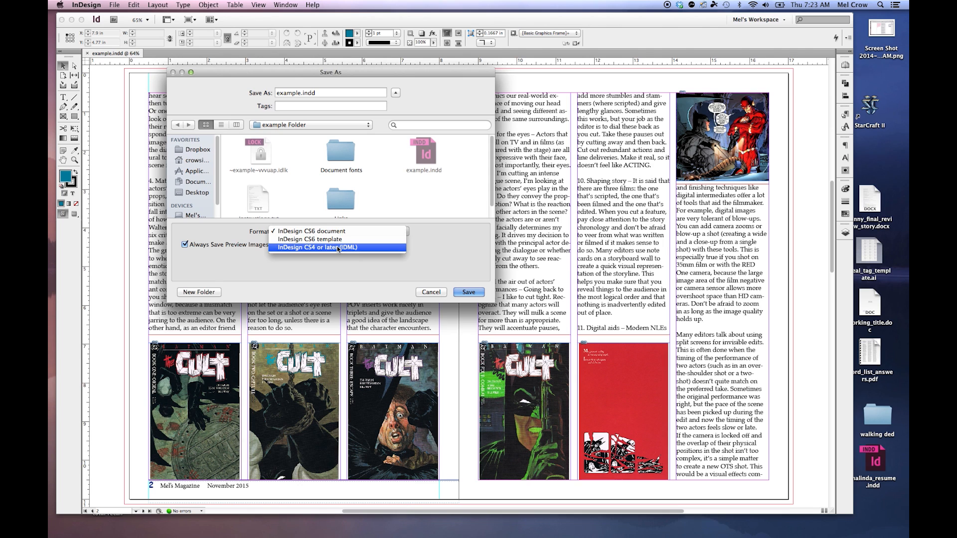
Step: Start exporting the document as example.pdf to the Desktop in Adobe PDF (Print) format
click(431, 293)
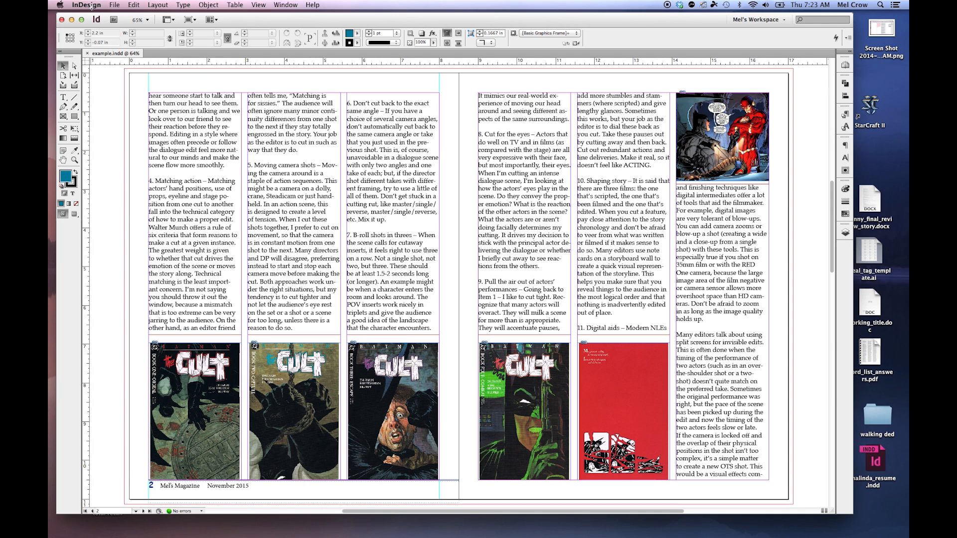
click(114, 5)
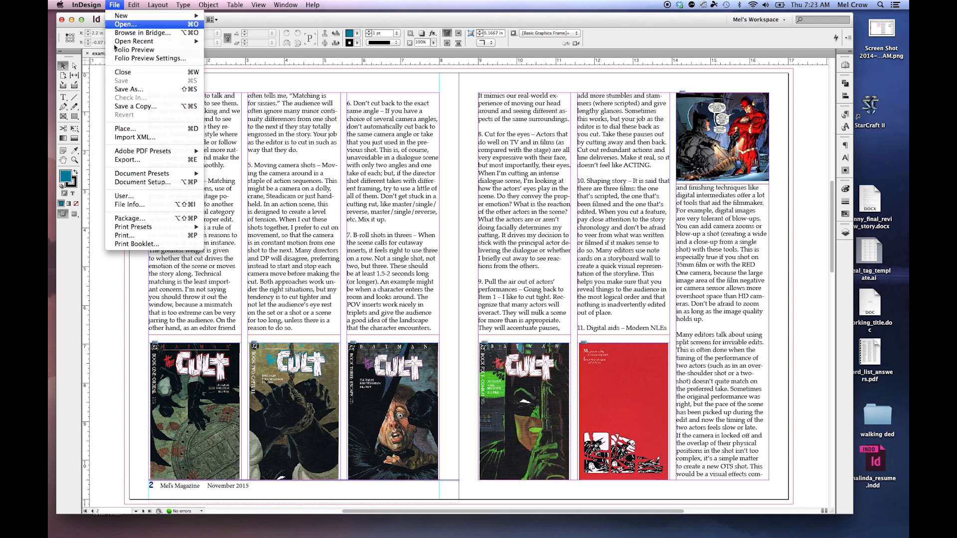
click(144, 160)
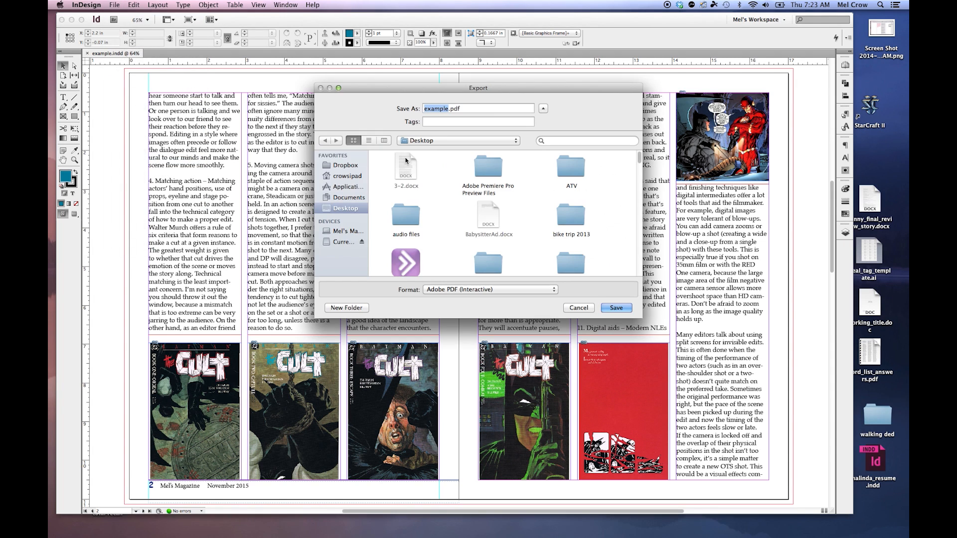
drag(451, 76, 301, 75)
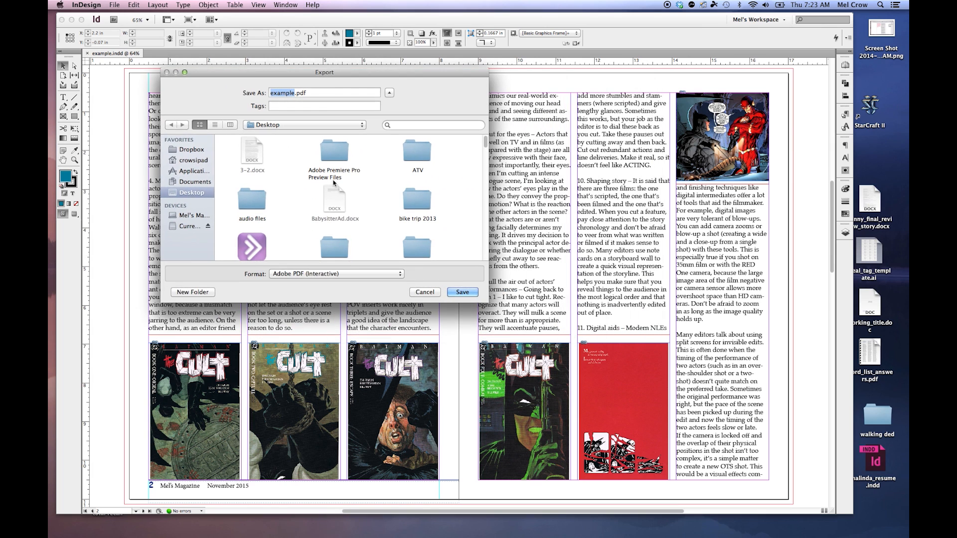
click(344, 274)
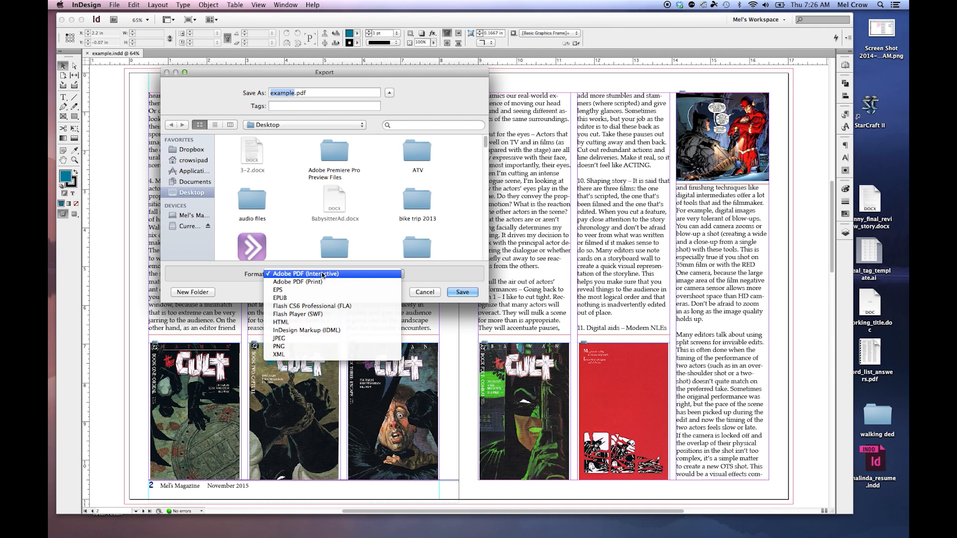
click(314, 282)
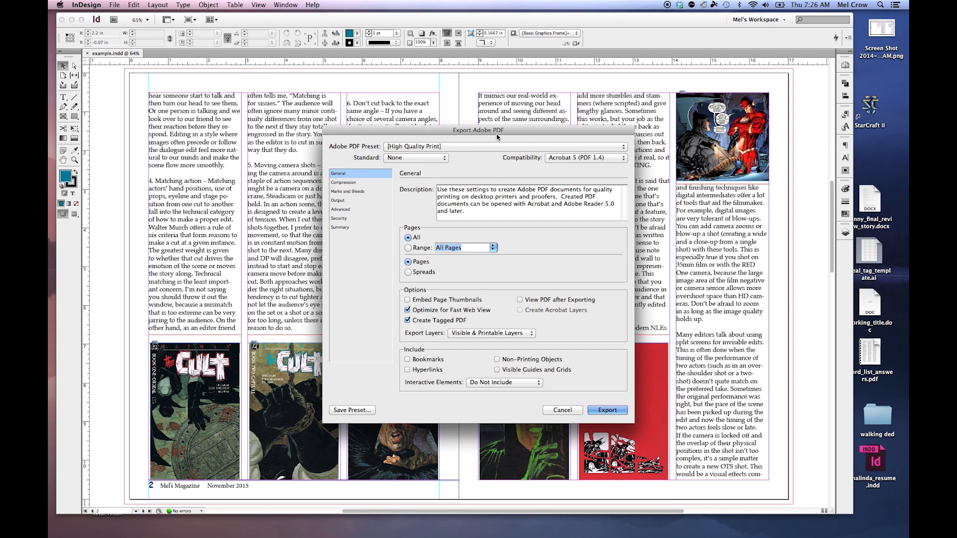
Step: Review the PDF export settings under Compression, Marks and Bleeds, Output, Advanced and General
drag(497, 136, 405, 89)
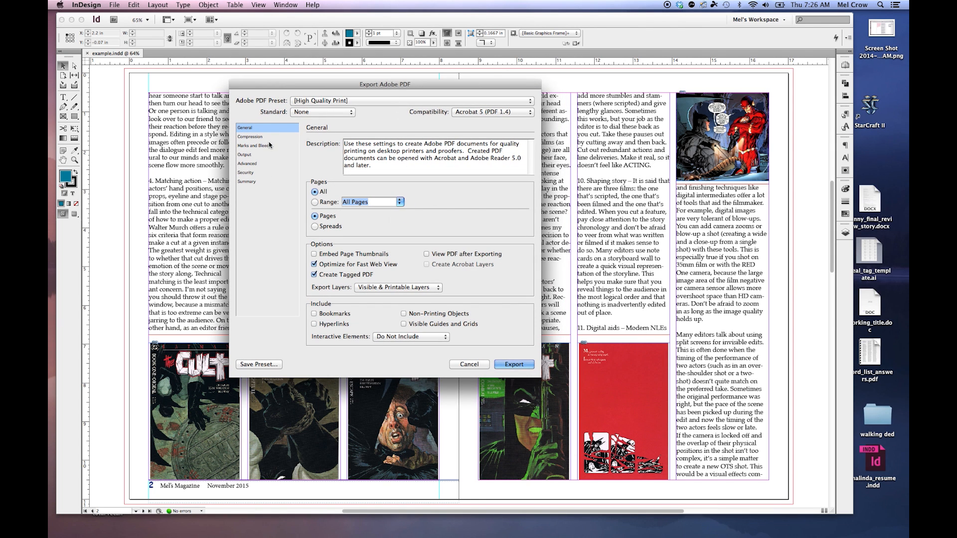
click(251, 137)
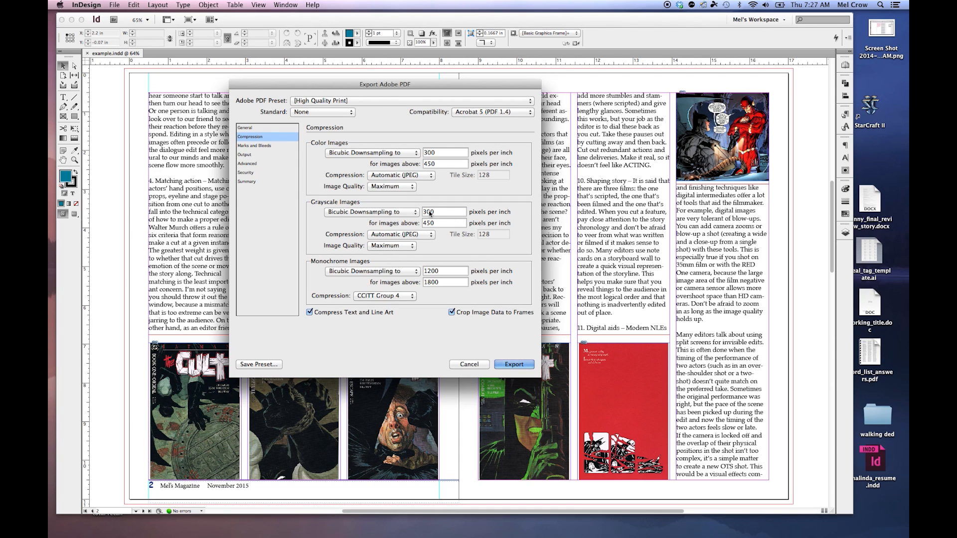
click(250, 146)
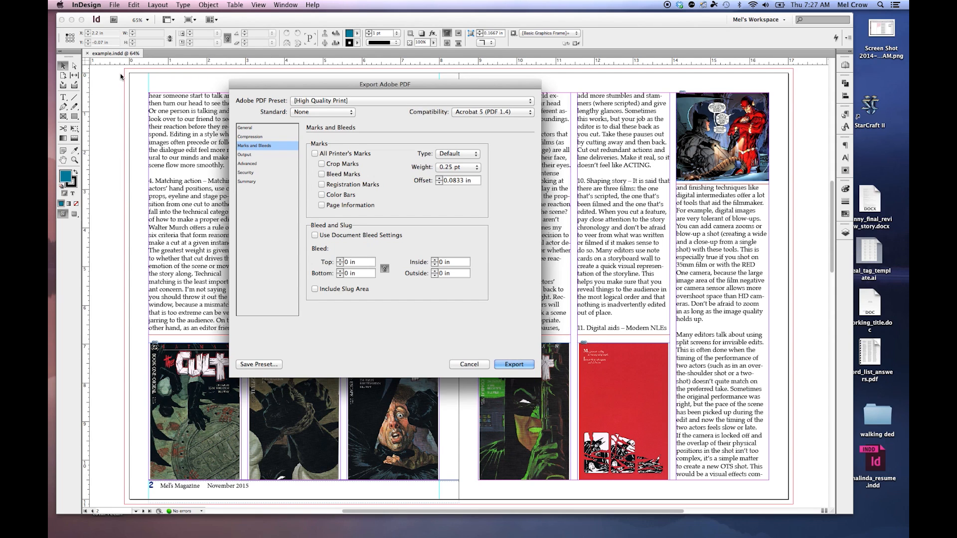
click(245, 155)
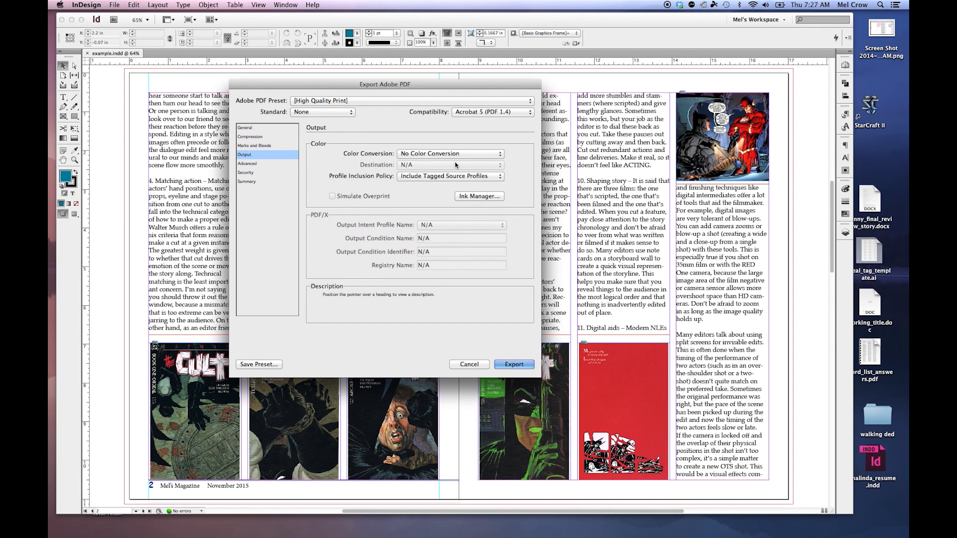
click(247, 164)
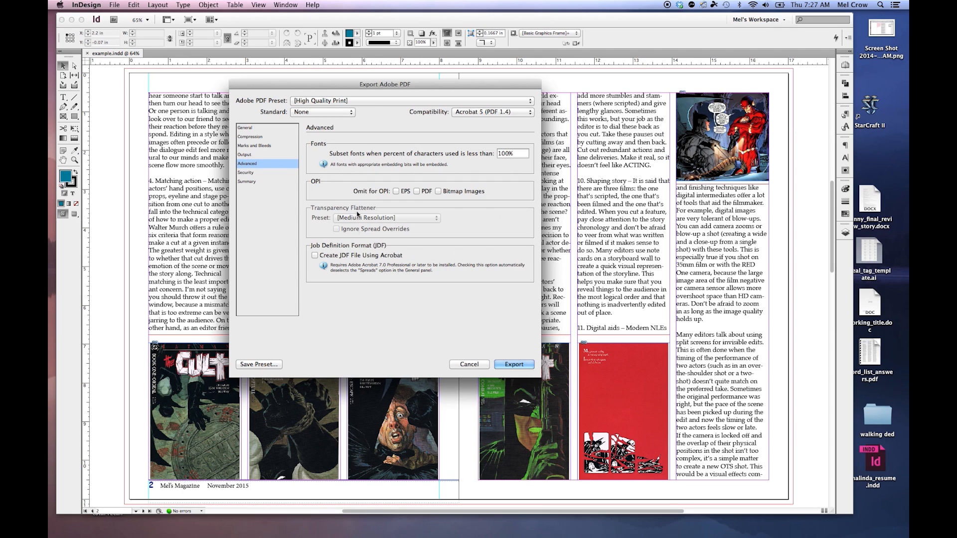
click(247, 128)
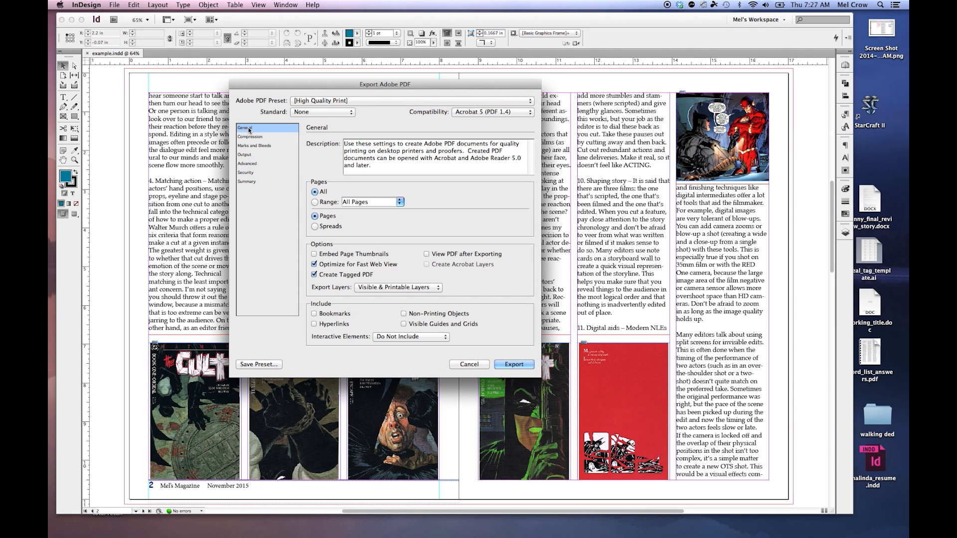
drag(373, 166, 343, 142)
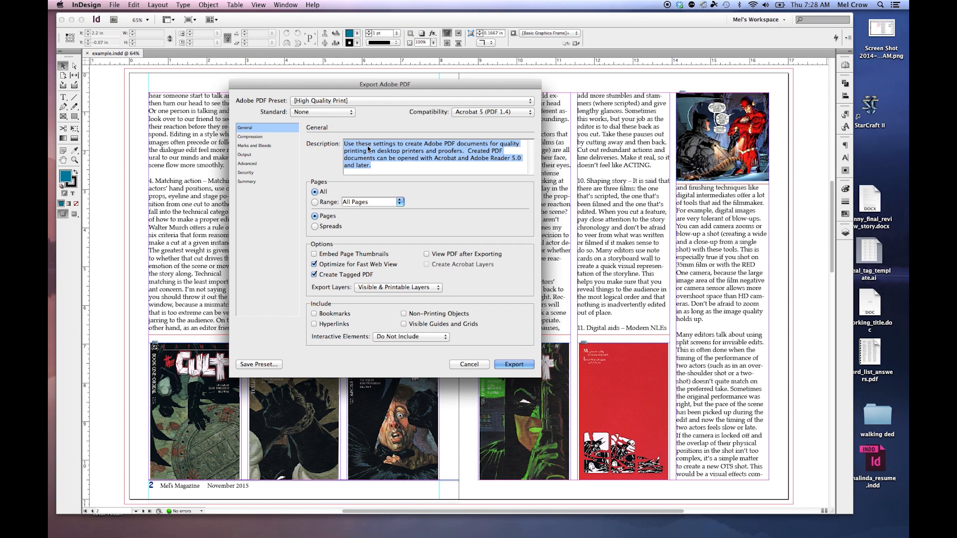
Step: Export the PDF with the High Quality Print preset and Acrobat 5 (PDF 1.4) compatibility
click(398, 102)
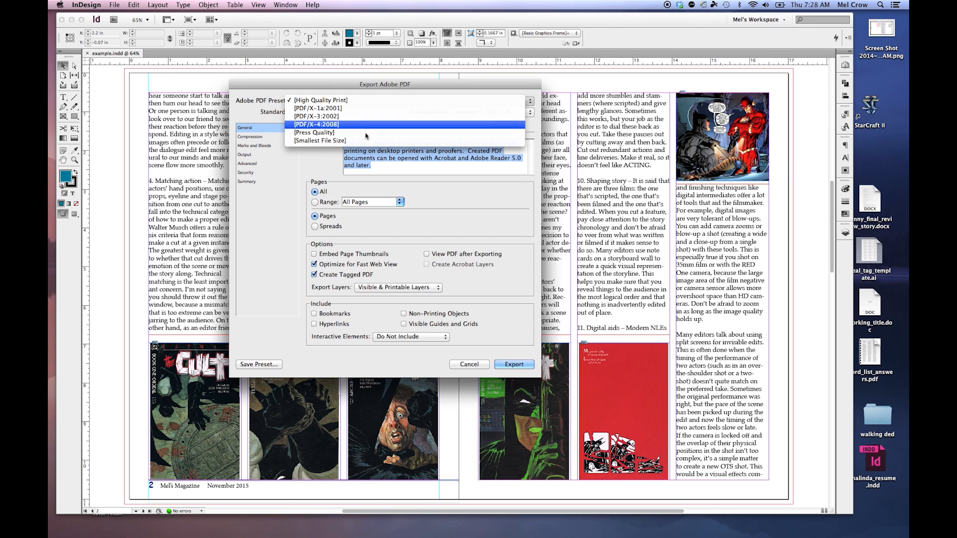
click(293, 172)
click(487, 113)
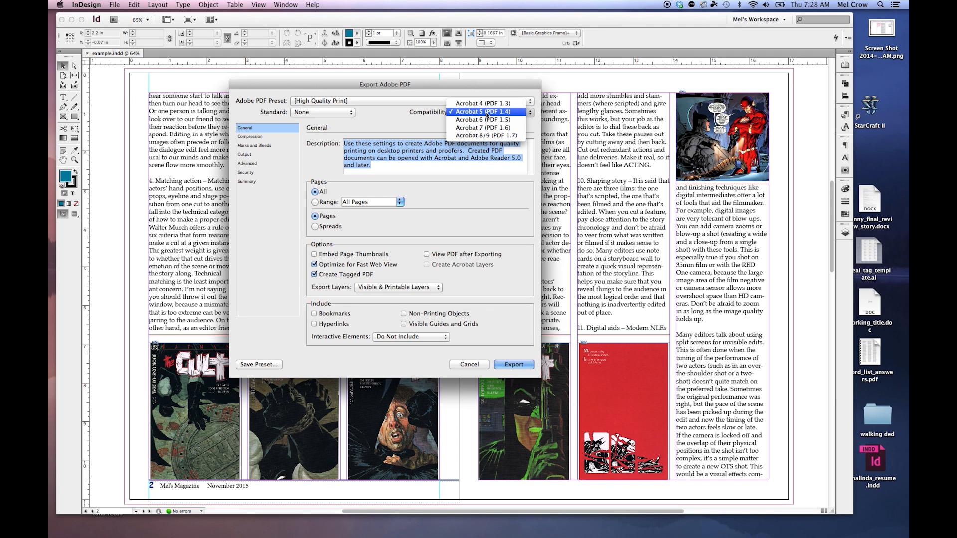
click(486, 113)
click(251, 137)
click(251, 146)
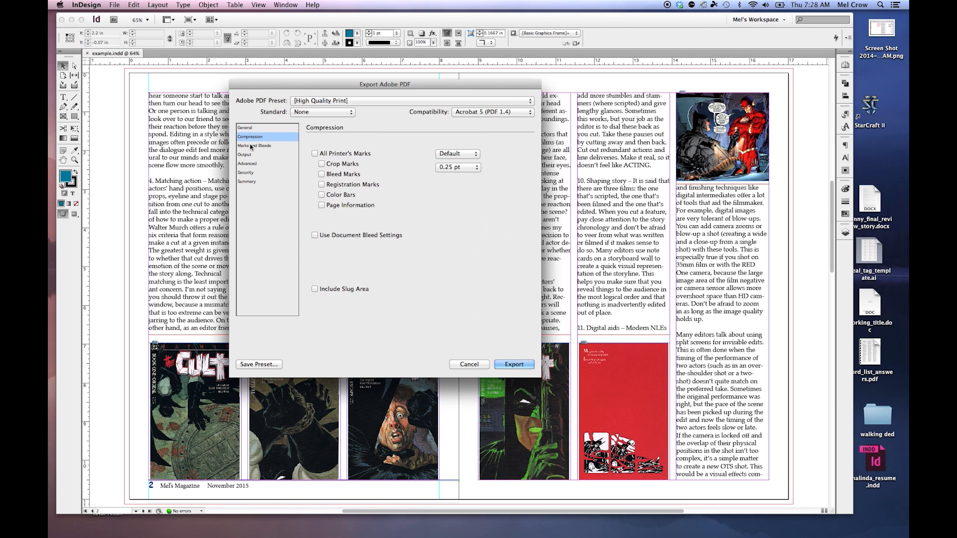
click(244, 128)
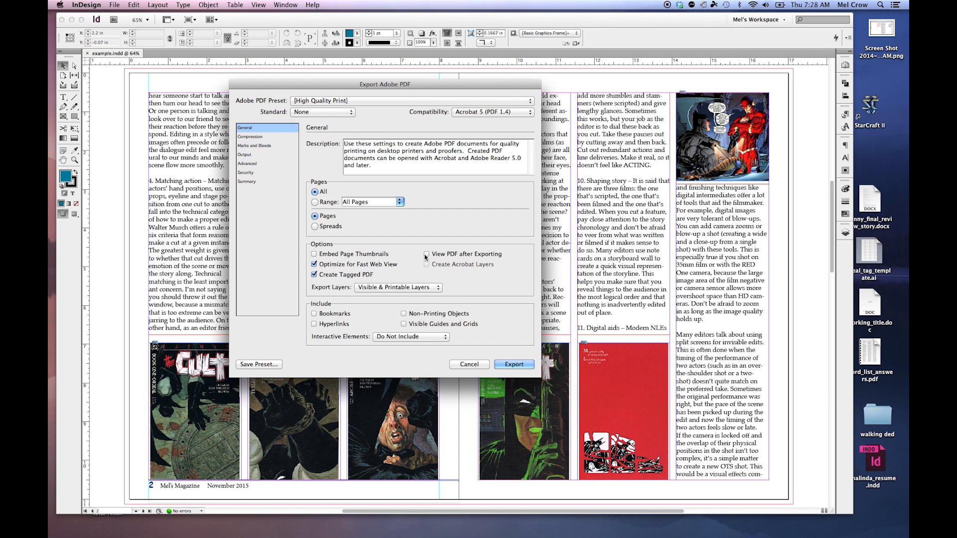
click(513, 364)
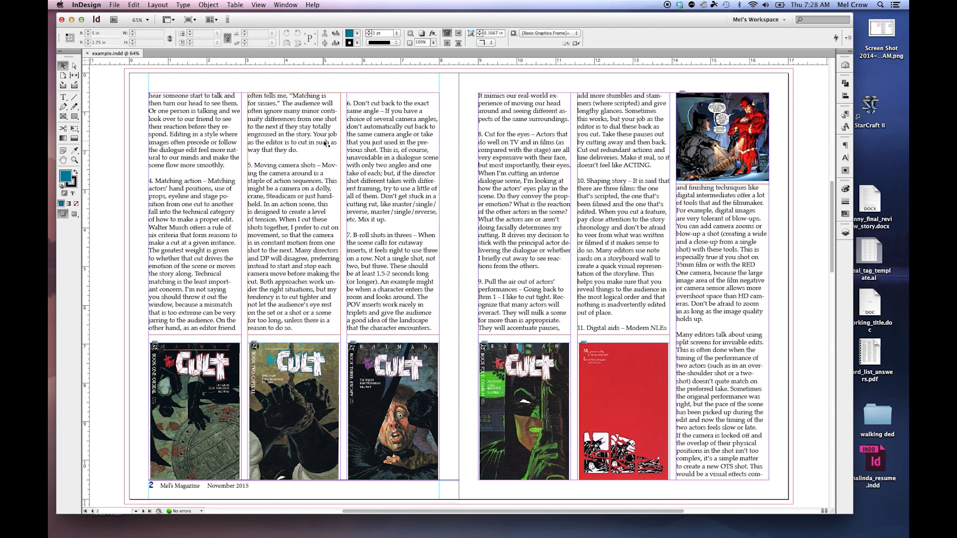
Step: Open the Package dialog and examine its Fonts, Links and Images, Colors and Inks, Print Settings and Plug-ins sections
click(114, 5)
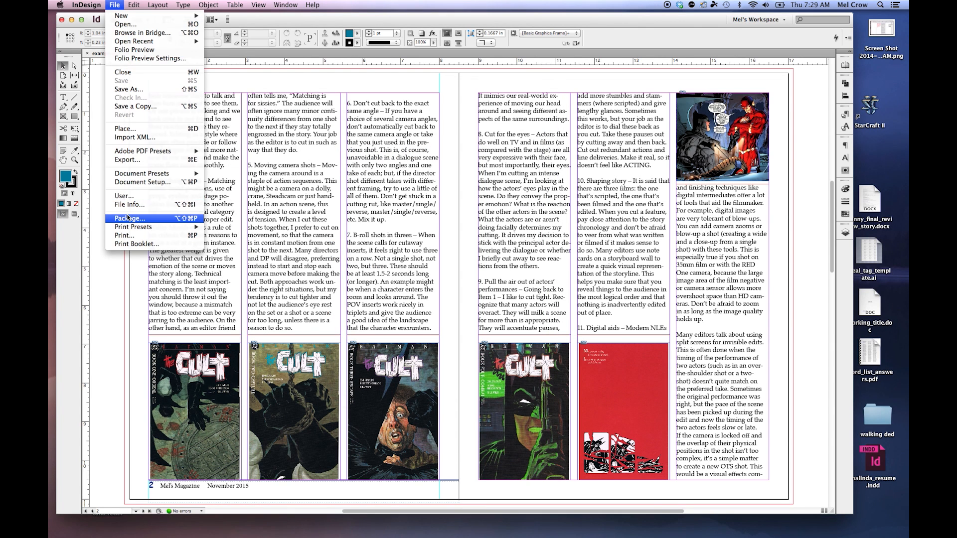
mouse_move(133, 5)
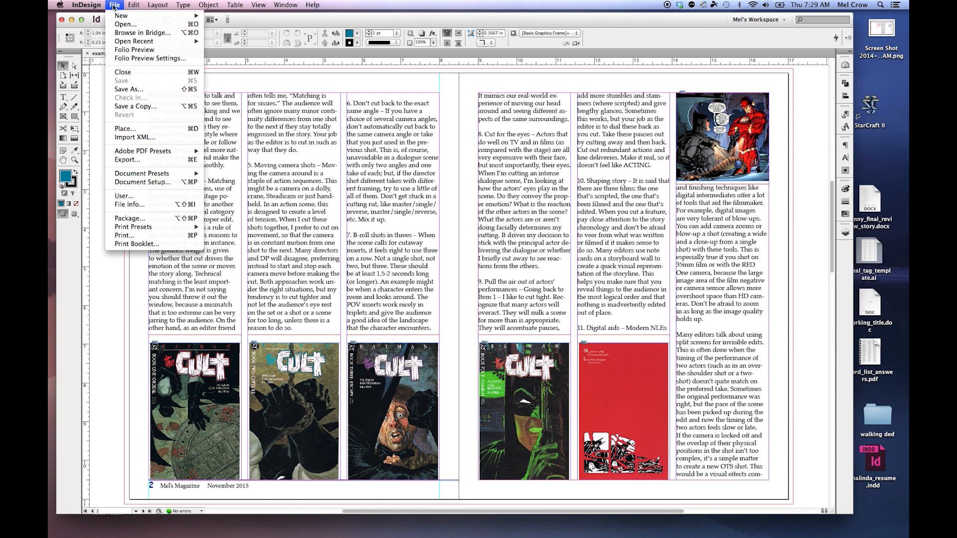
click(160, 219)
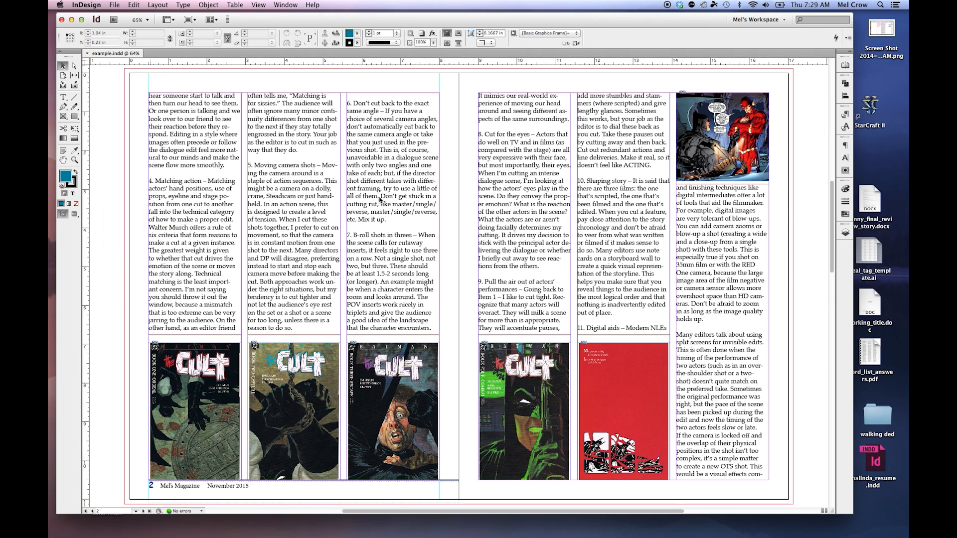
drag(445, 113, 369, 120)
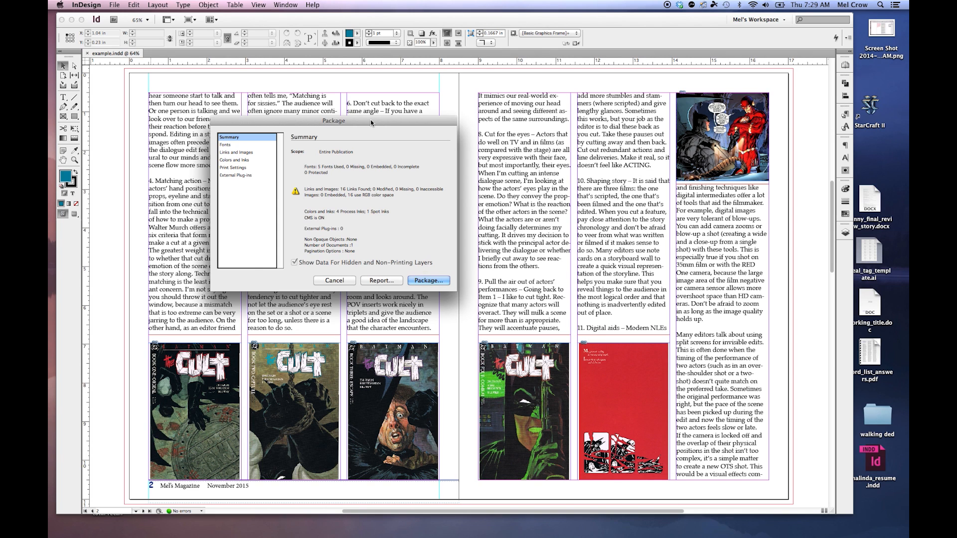
click(226, 145)
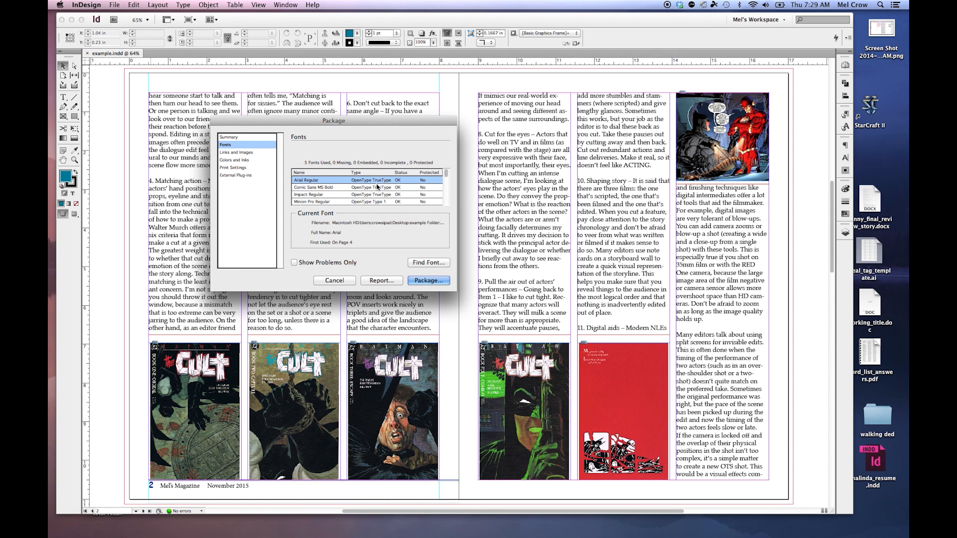
click(223, 153)
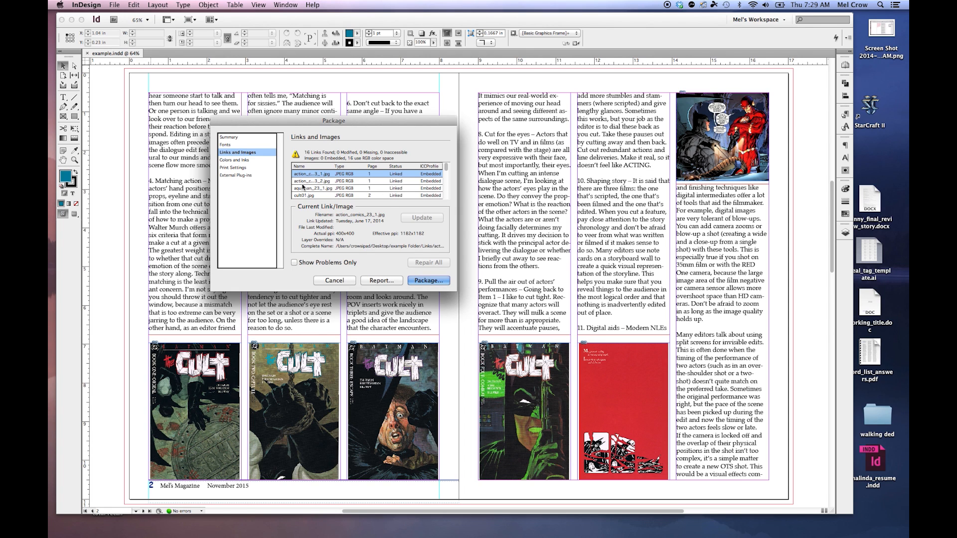
click(235, 161)
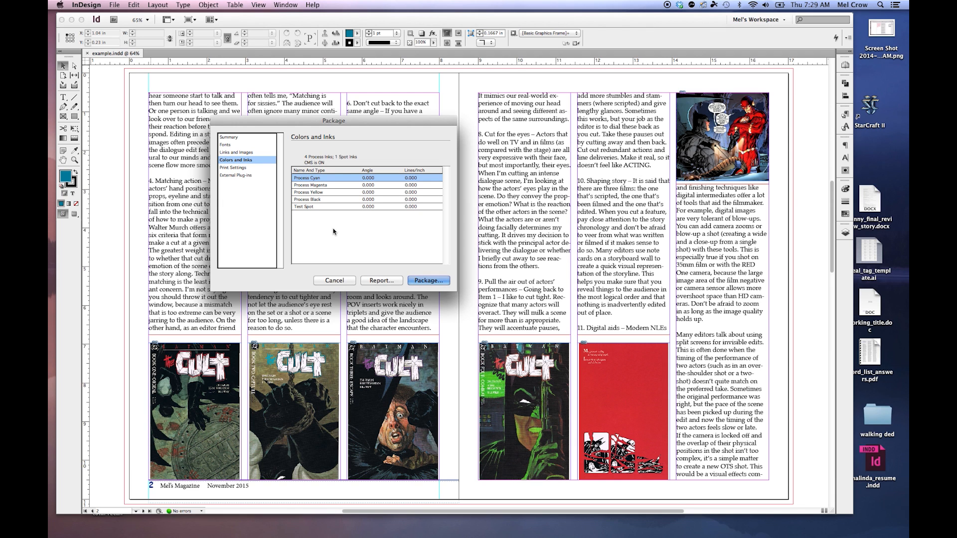
click(235, 169)
scroll(350, 205, down, 3)
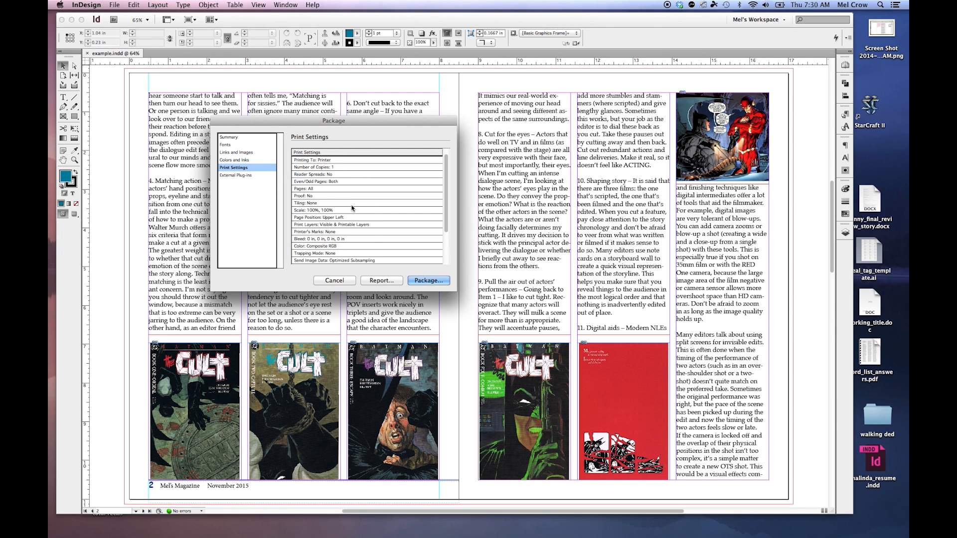
click(234, 175)
click(232, 138)
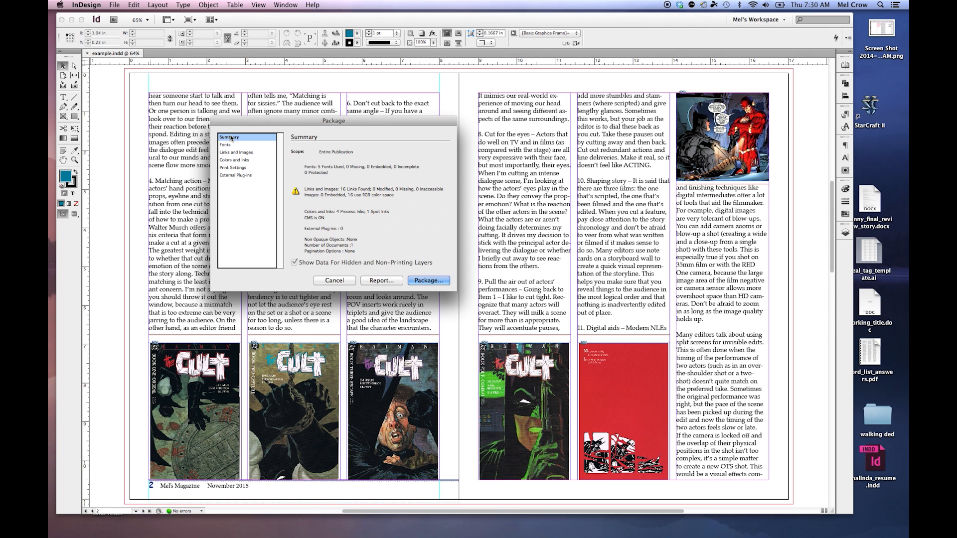
click(429, 280)
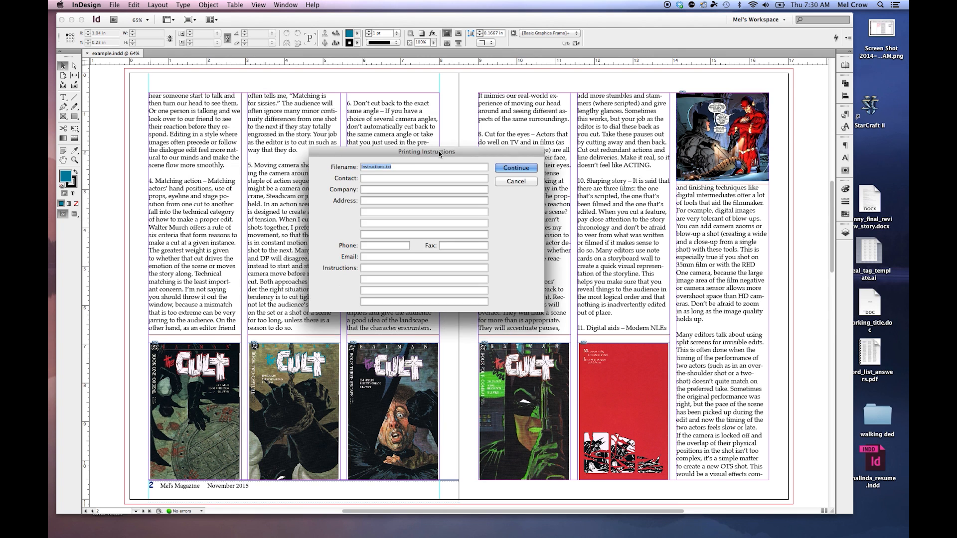
drag(439, 151, 541, 106)
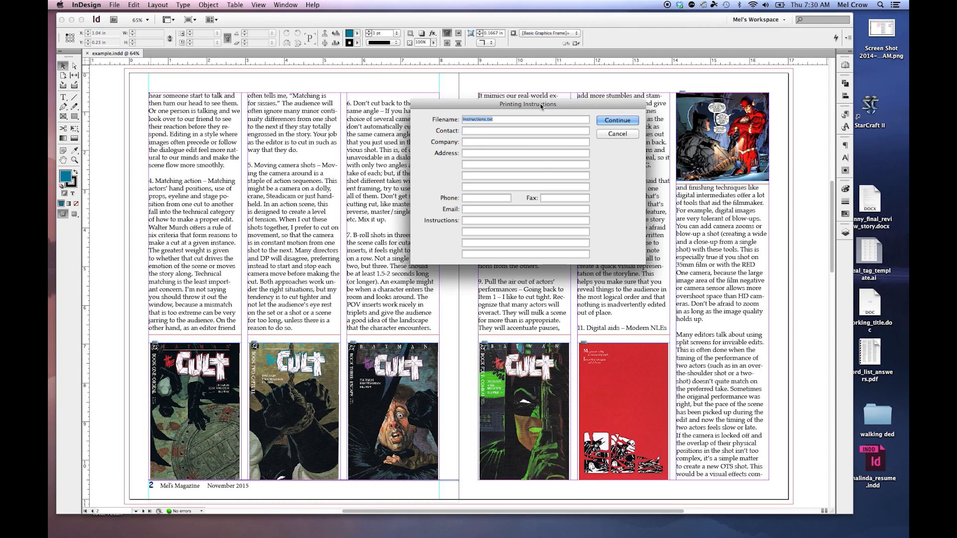
click(629, 135)
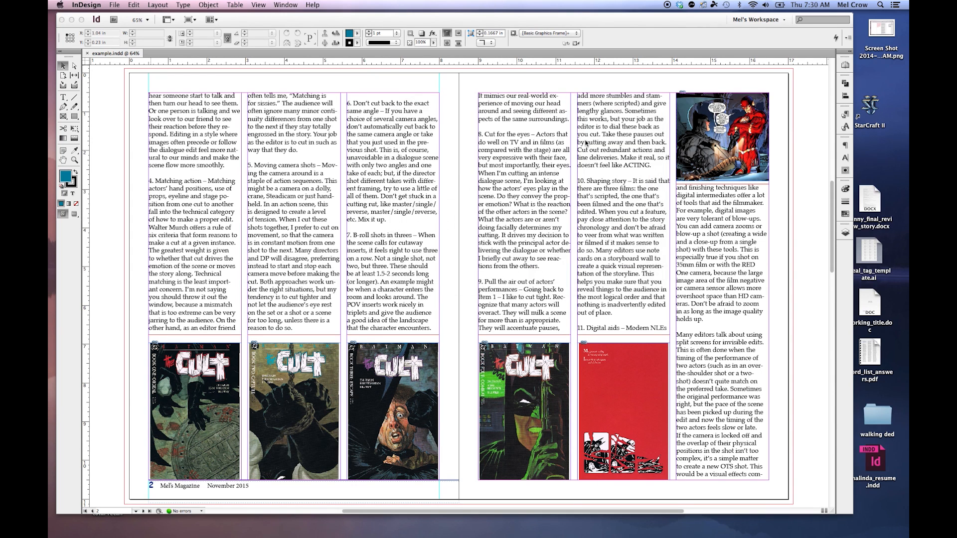